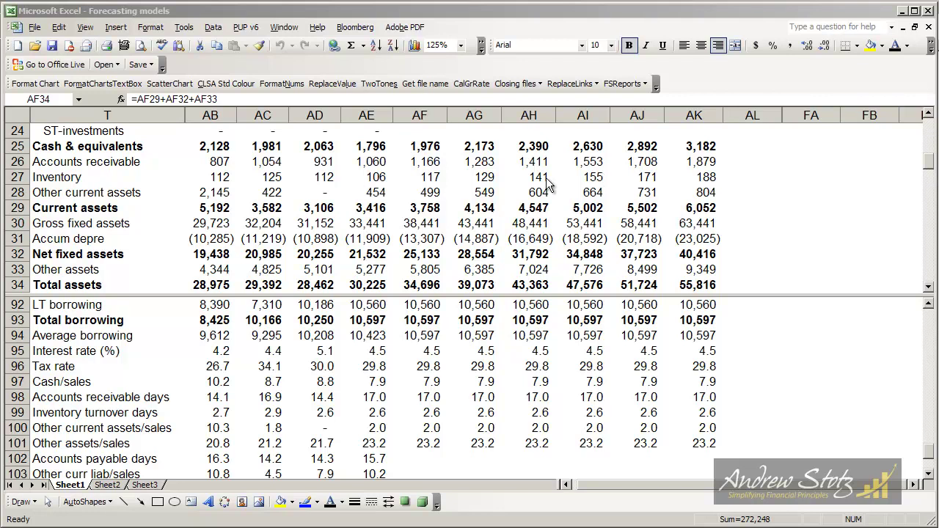
Inspect the last historical payable days formula in AE102, leaving it unchanged.
{"action": "key", "text": "Down"}
{"action": "key", "text": "Down"}
{"action": "key", "text": "Down"}
{"action": "key", "text": "Down"}
{"action": "key", "text": "Down"}
{"action": "key", "text": "Down"}
{"action": "key", "text": "Down"}
{"action": "key", "text": "Down"}
{"action": "key", "text": "Down"}
{"action": "key", "text": "Down"}
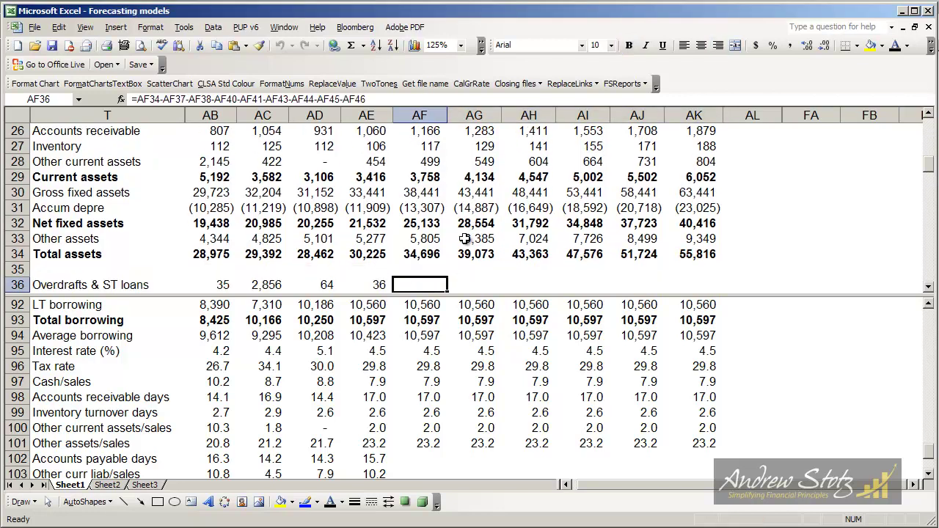
{"action": "key", "text": "Down"}
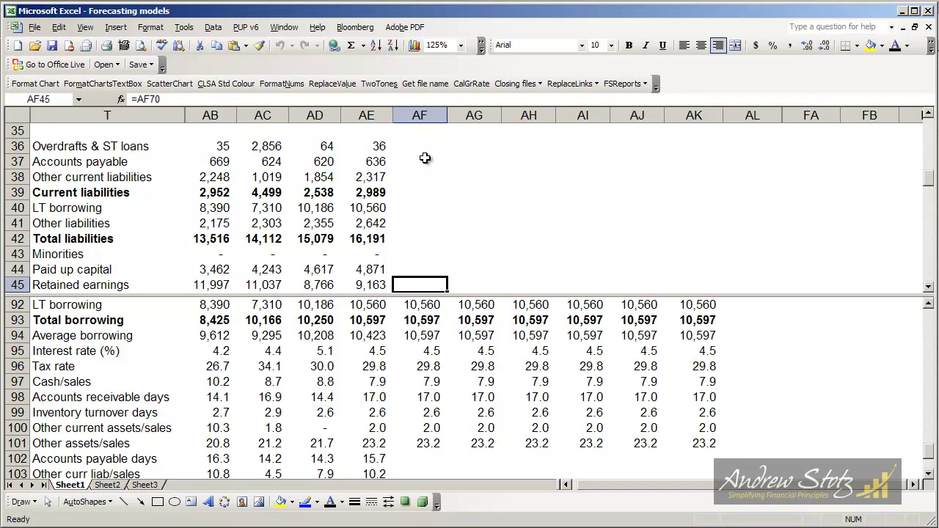
{"action": "left_click", "coordinate": [422, 443]}
{"action": "key", "text": "Down"}
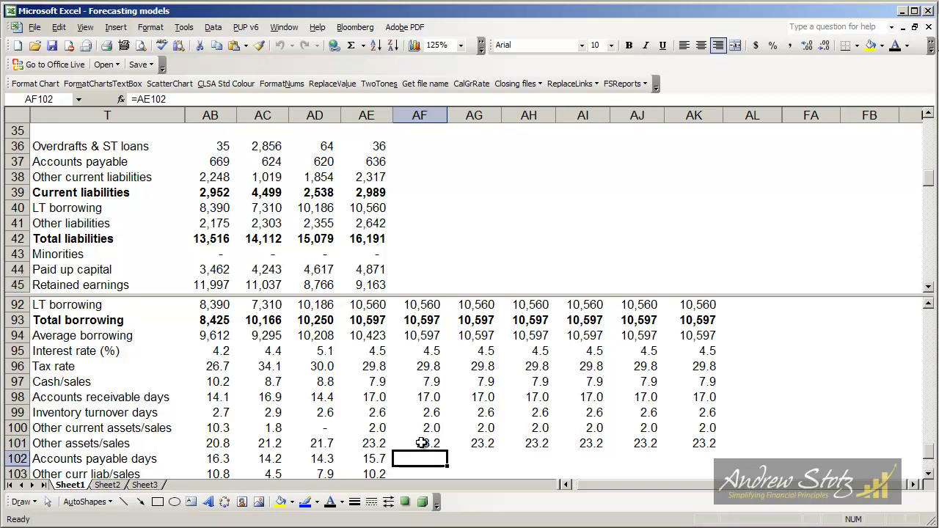
{"action": "key", "text": "Left"}
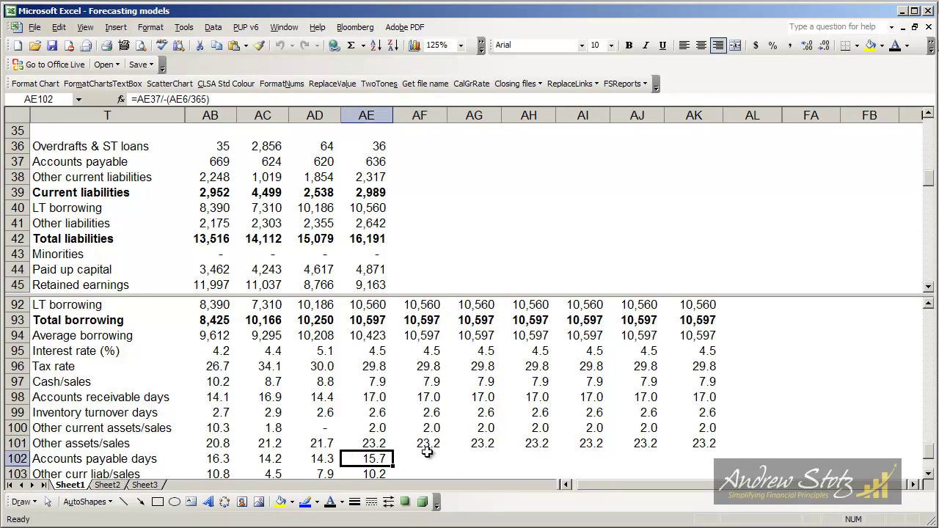
{"action": "key", "text": "F2"}
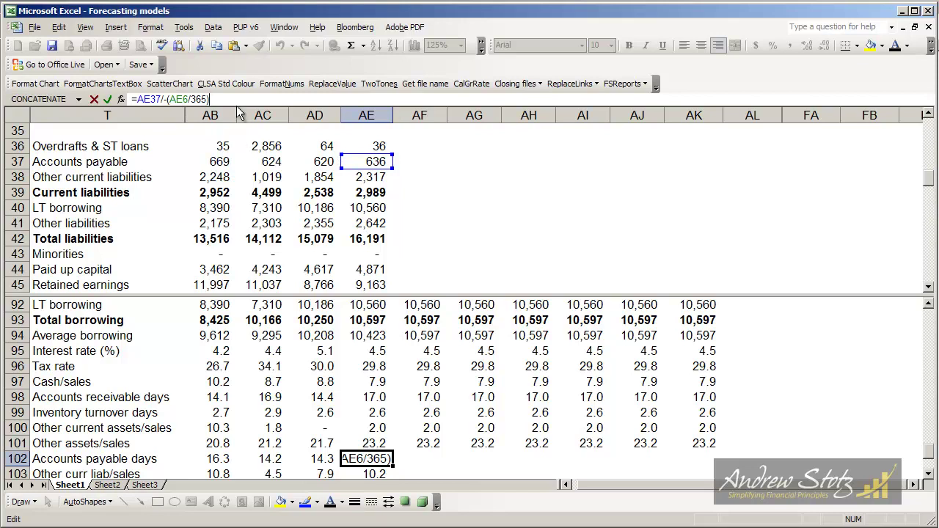
{"action": "key", "text": "Return"}
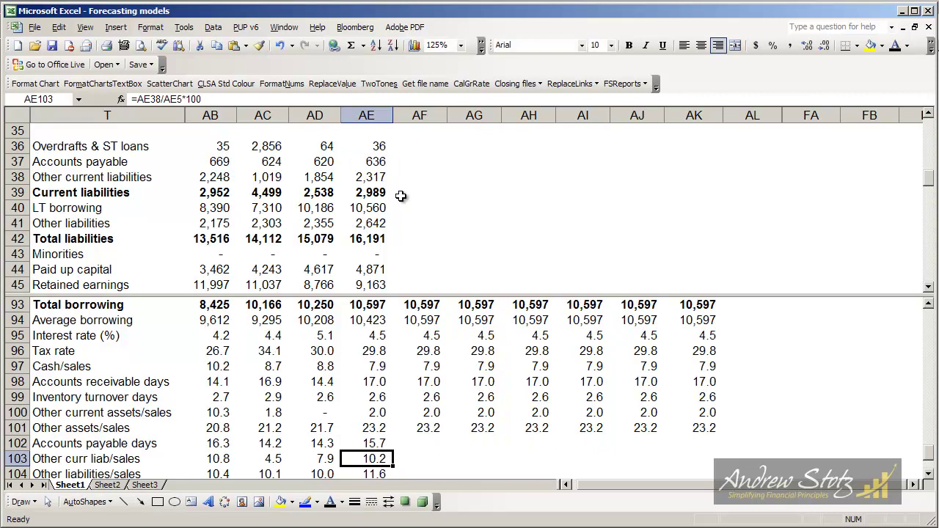
{"action": "key", "text": "Up"}
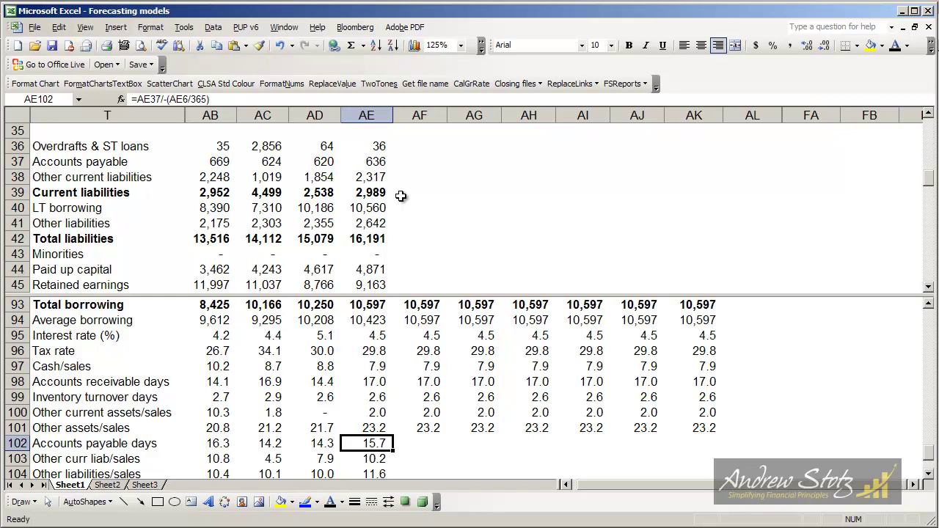
Make the AF102:AK102 payable-days forecasts (15.7) dark text.
{"action": "key", "text": "Right"}
{"action": "key", "text": "ctrl+shift+Right"}
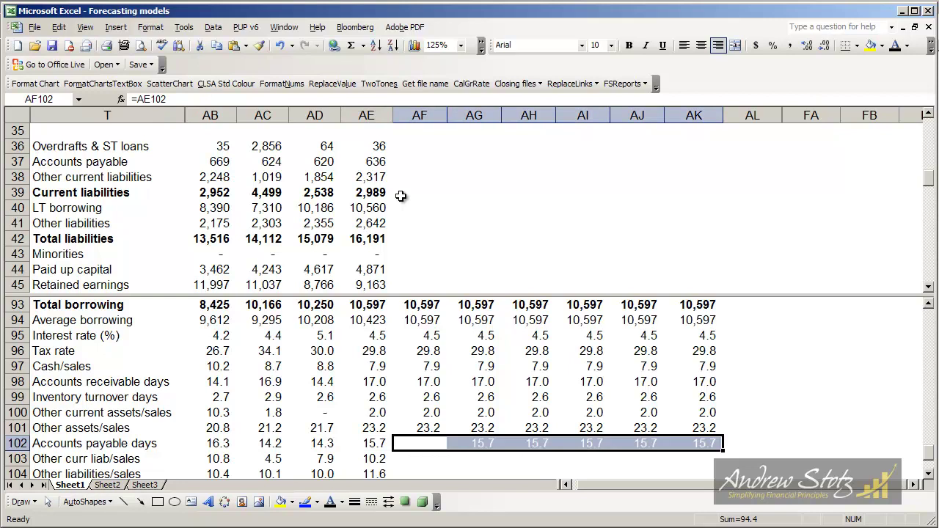
{"action": "left_click", "coordinate": [898, 45]}
{"action": "key", "text": "Up"}
{"action": "key", "text": "Down"}
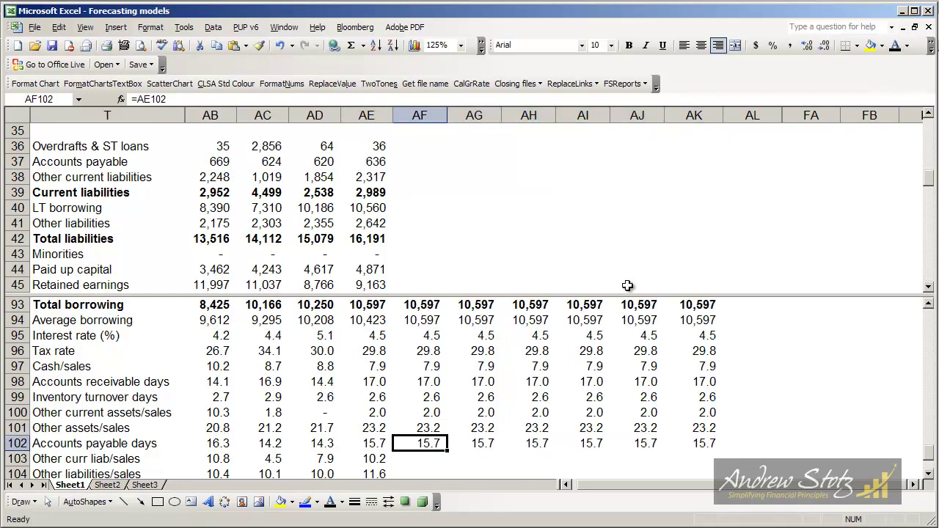
Correct AF37's accounts payable formula to =AF102*-(AF6/365).
{"action": "left_click", "coordinate": [400, 165]}
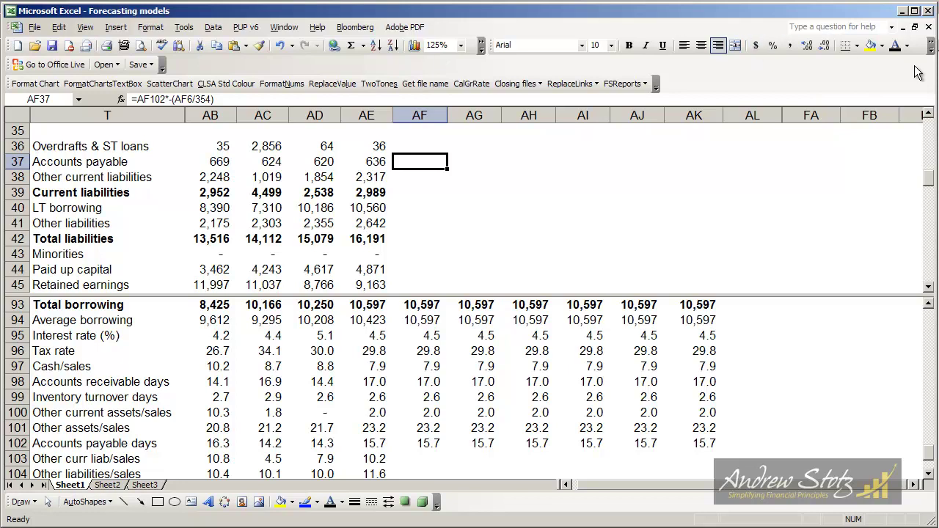
{"action": "left_click", "coordinate": [892, 46]}
{"action": "key", "text": "F2"}
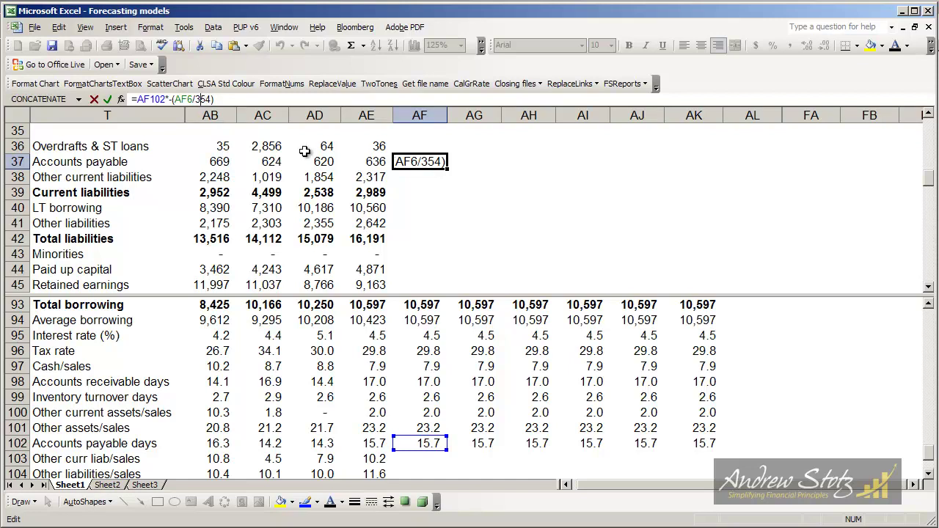
{"action": "key", "text": "Delete"}
{"action": "key", "text": "Delete"}
{"action": "type", "text": "6"}
{"action": "type", "text": "5"}
{"action": "key", "text": "ctrl+Return"}
Copy the accounts payable formula across AG37:AK37, giving 700 up to 1,127.
{"action": "key", "text": "ctrl+c"}
{"action": "key", "text": "Right"}
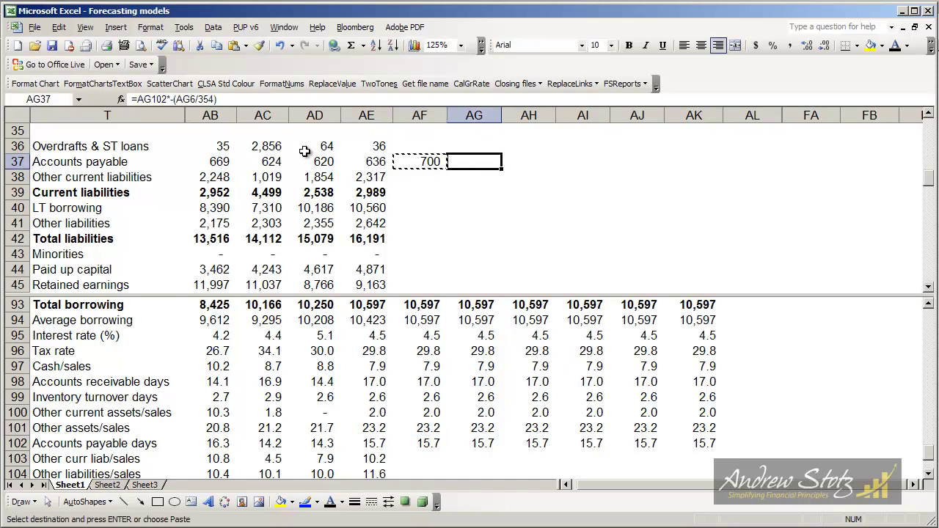
{"action": "key", "text": "shift+Right"}
{"action": "key", "text": "shift+Right"}
{"action": "key", "text": "shift+Right"}
{"action": "key", "text": "shift+Right"}
{"action": "key", "text": "Return"}
{"action": "key", "text": "Left"}
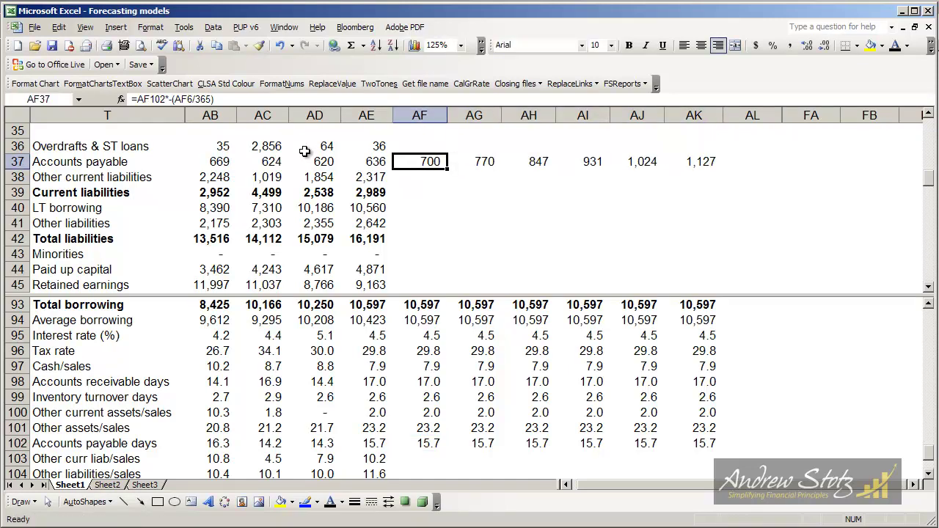
Inspect the historical Other curr liab/sales formula =AE38/AE5*100 in AE103.
{"action": "left_click", "coordinate": [359, 461]}
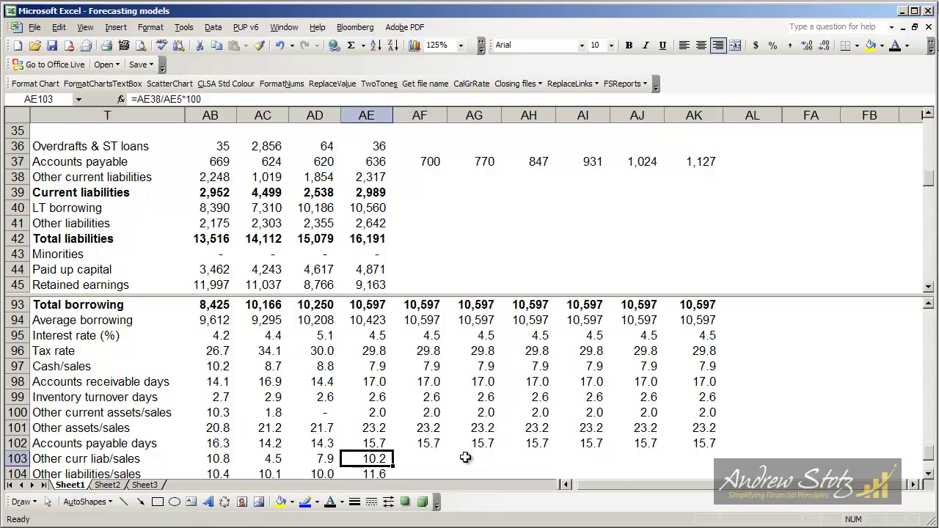
{"action": "key", "text": "F2"}
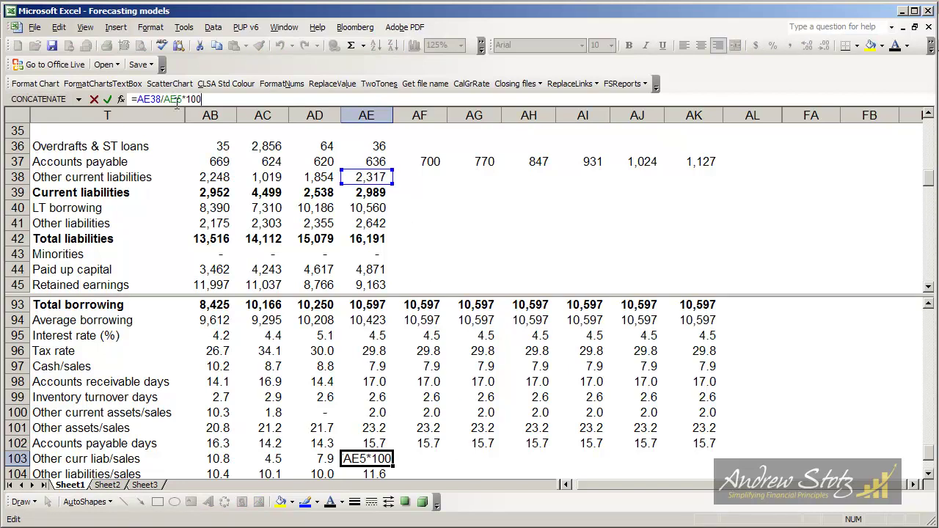
{"action": "left_click_drag", "start_coordinate": [203, 99], "coordinate": [76, 97]}
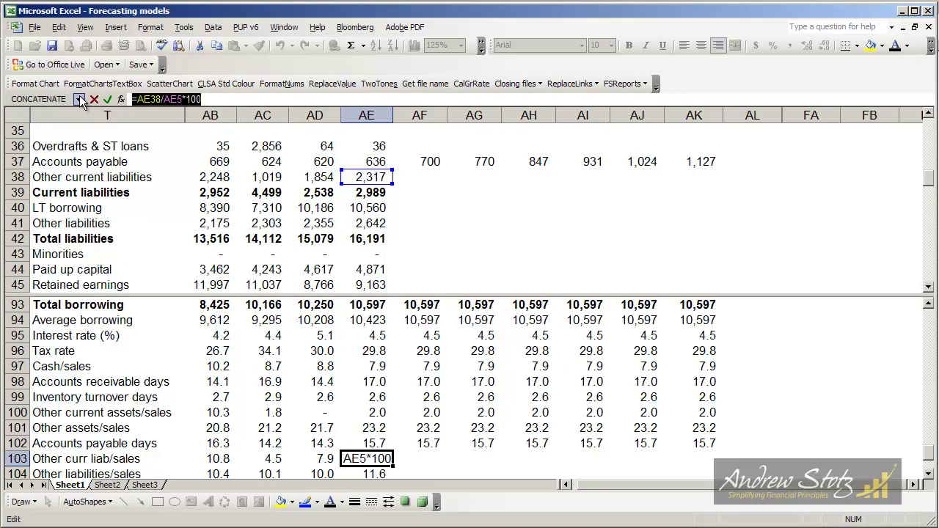
{"action": "left_click", "coordinate": [141, 99]}
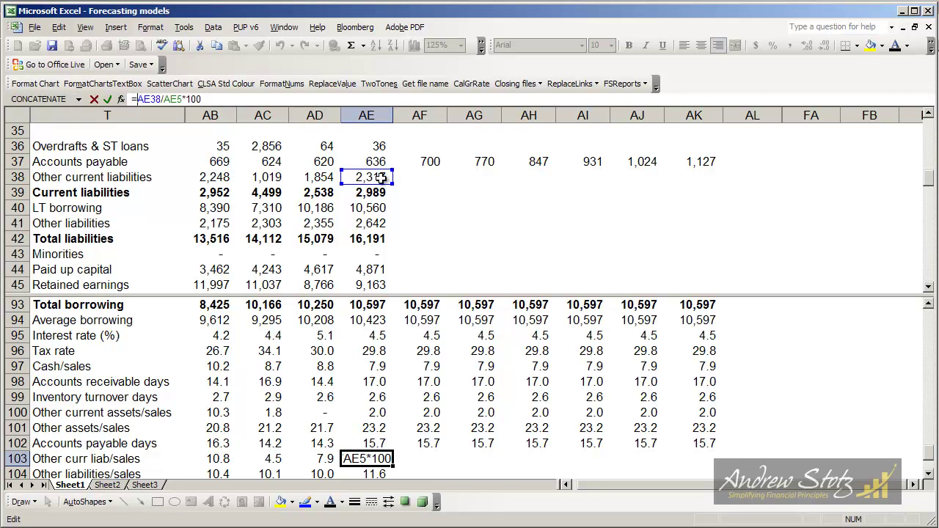
{"action": "key", "text": "Return"}
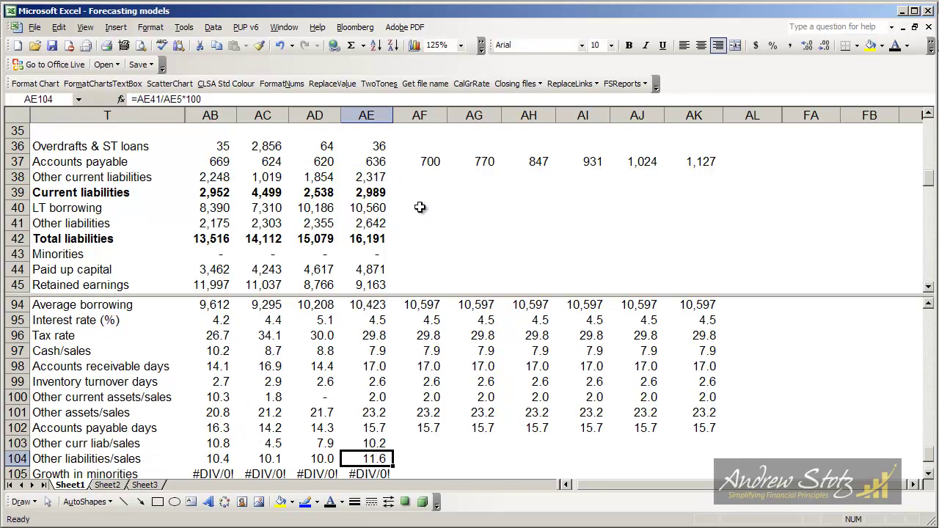
{"action": "key", "text": "Up"}
Fill the =AE103 link across AF103:AK103 so each year shows 10.2.
{"action": "key", "text": "Right"}
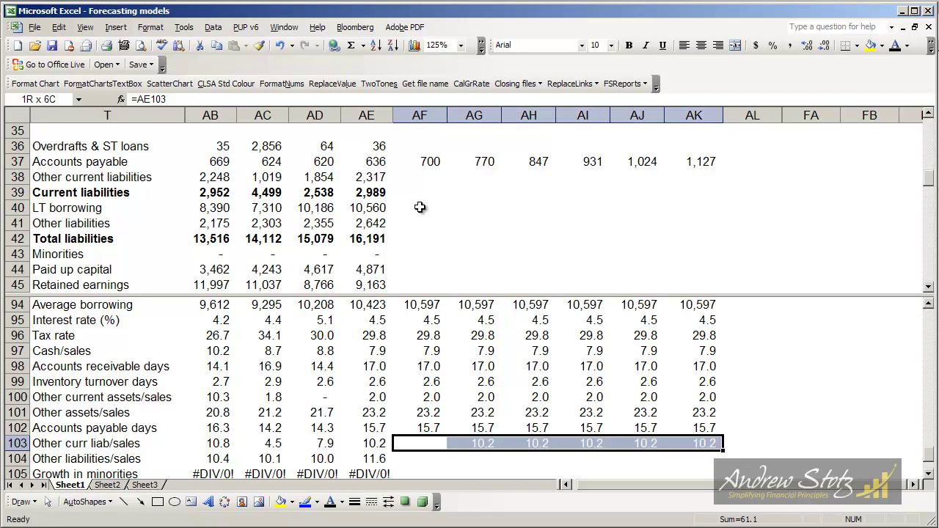
{"action": "key", "text": "shift+Right"}
{"action": "key", "text": "shift+Right"}
{"action": "key", "text": "shift+Right"}
{"action": "key", "text": "shift+Right"}
{"action": "key", "text": "shift+Right"}
{"action": "key", "text": "ctrl+r"}
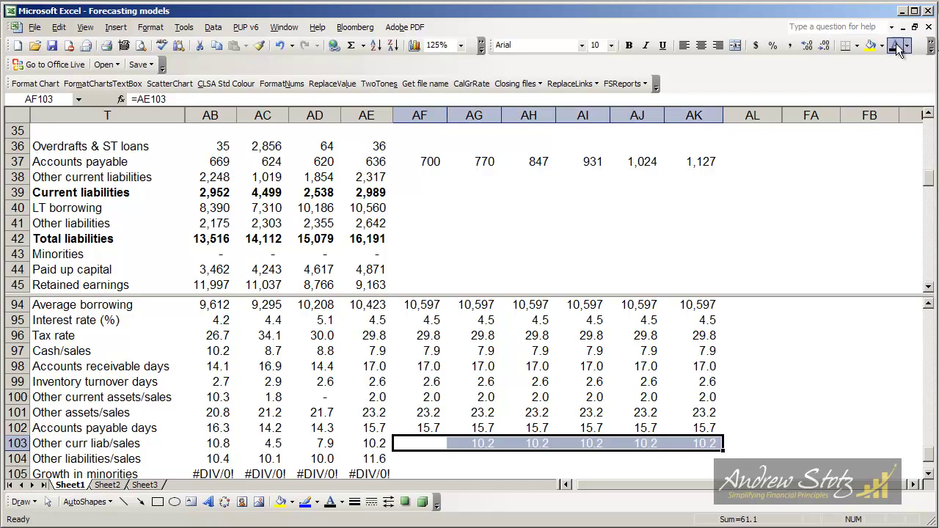
{"action": "key", "text": "Up"}
Make the AF38 Other current liabilities and AF39 Current liabilities forecasts visible.
{"action": "left_click", "coordinate": [411, 176]}
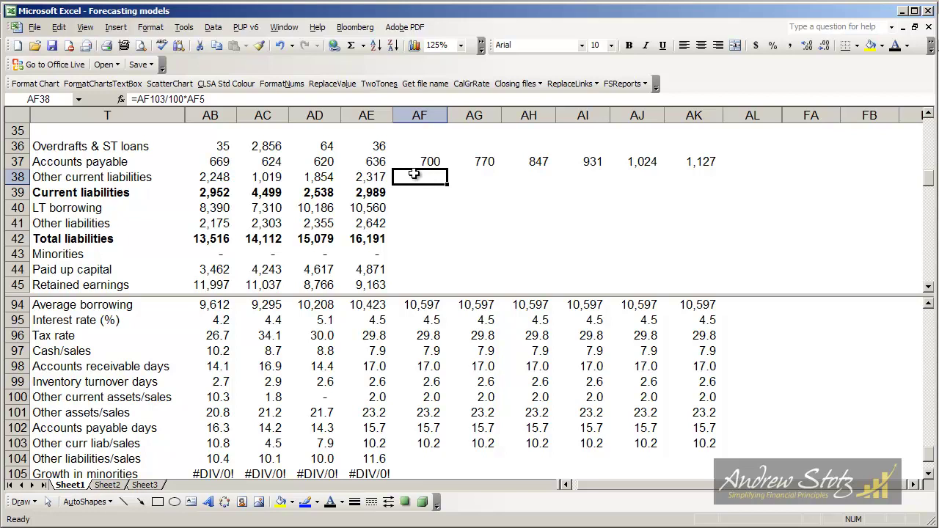
{"action": "left_click", "coordinate": [894, 49]}
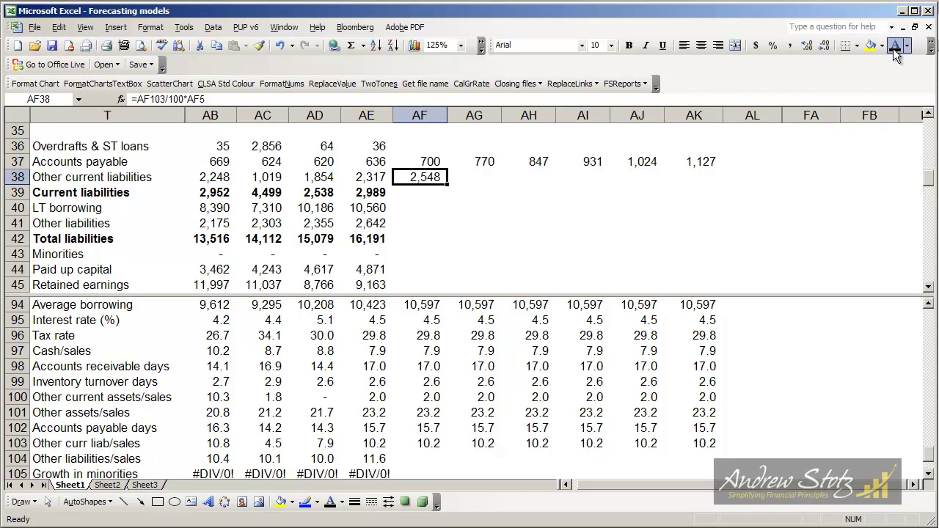
{"action": "key", "text": "F2"}
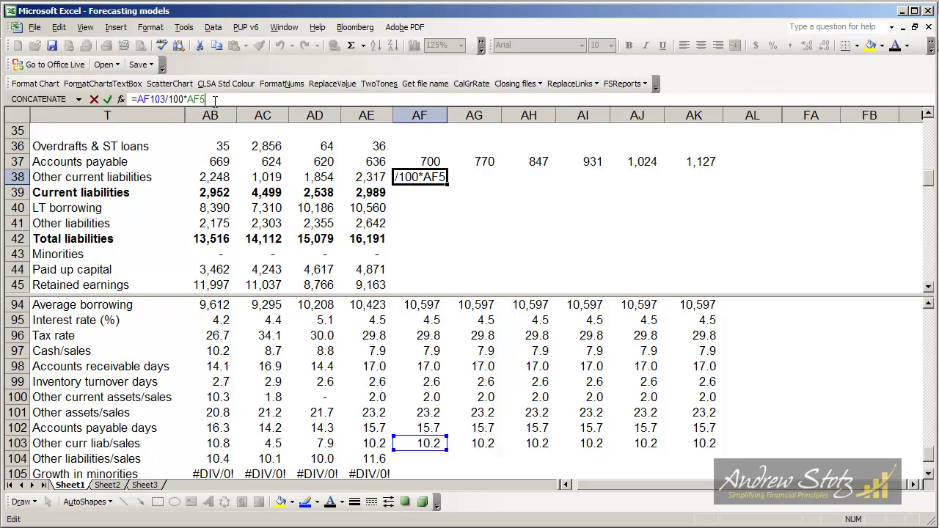
{"action": "key", "text": "Return"}
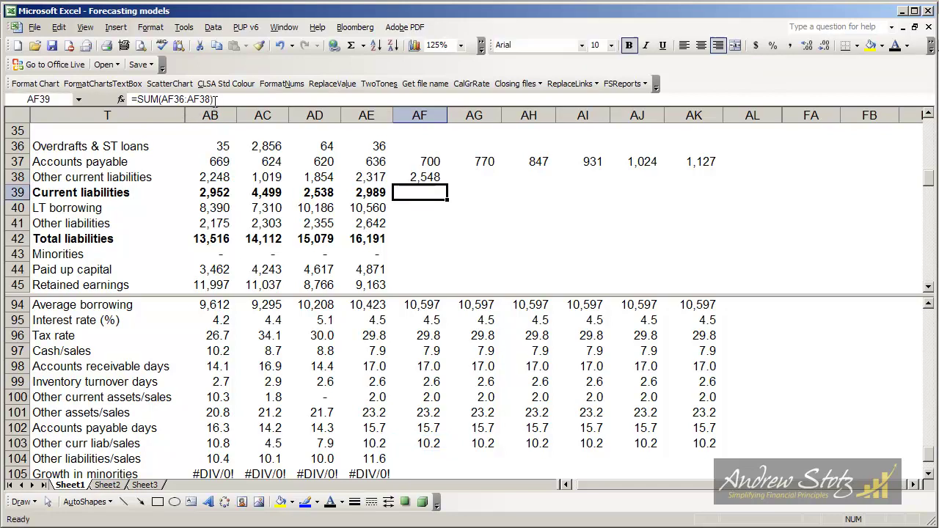
{"action": "key", "text": "Up"}
{"action": "key", "text": "Down"}
{"action": "key", "text": "Up"}
{"action": "key", "text": "Up"}
{"action": "key", "text": "Up"}
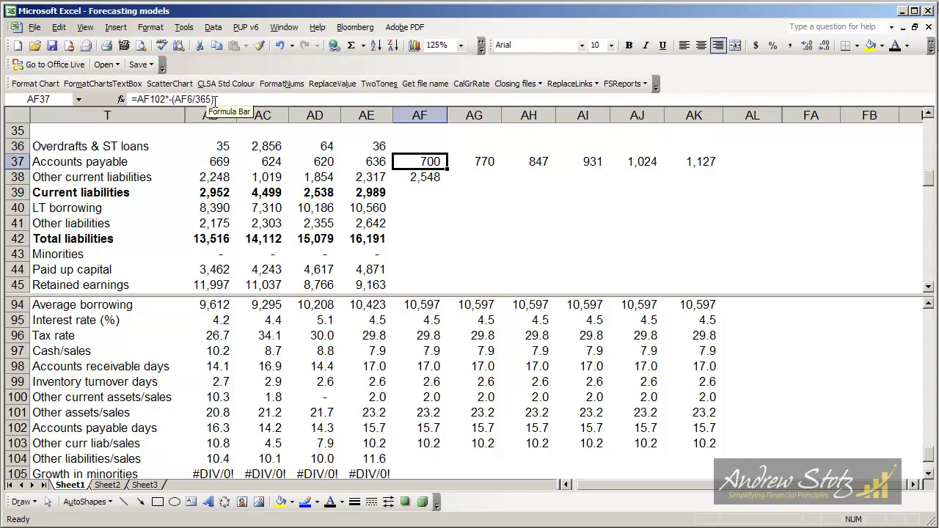
{"action": "key", "text": "Down"}
{"action": "key", "text": "Down"}
{"action": "key", "text": "Down"}
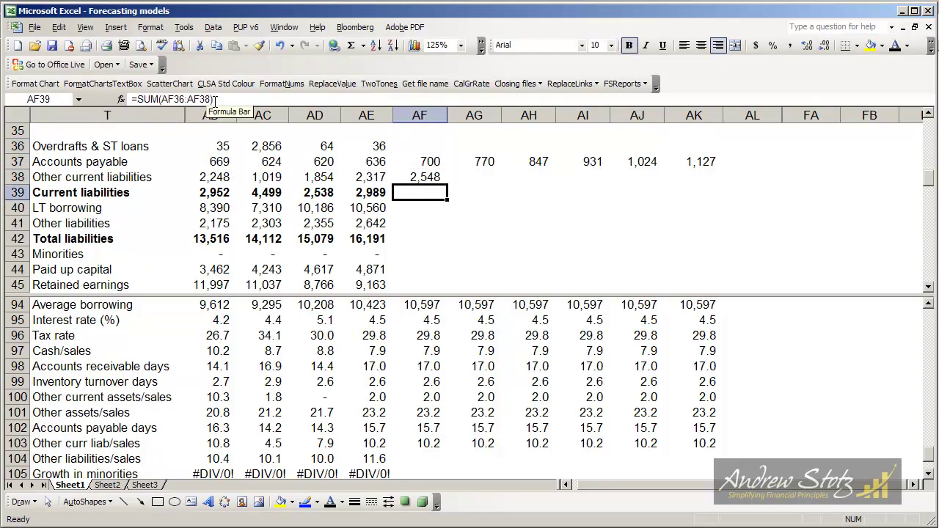
{"action": "left_click", "coordinate": [895, 52]}
Copy the AF37:AF39 liabilities formulas into AG37:AK39.
{"action": "key", "text": "Up"}
{"action": "key", "text": "Up"}
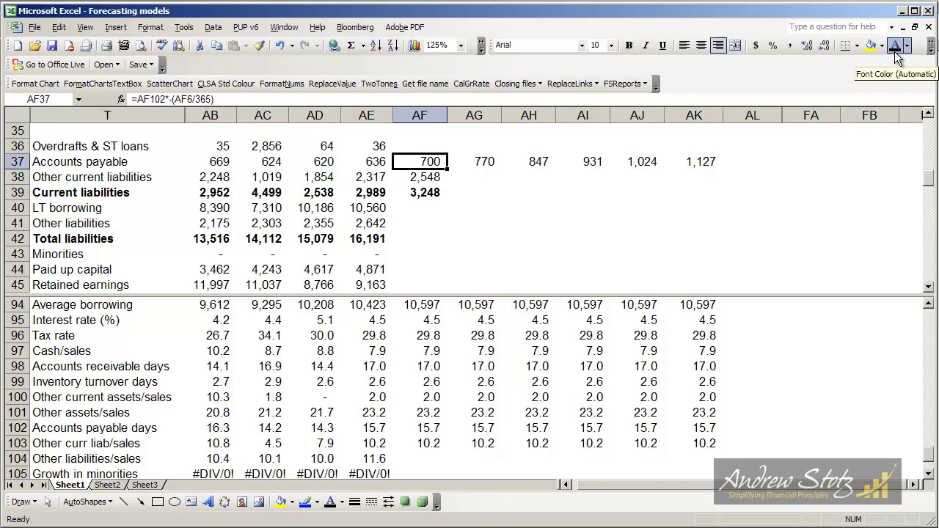
{"action": "key", "text": "ctrl+shift+Down"}
{"action": "key", "text": "Up"}
{"action": "key", "text": "Up"}
{"action": "key", "text": "Down"}
{"action": "key", "text": "Down"}
{"action": "key", "text": "shift+Down"}
{"action": "key", "text": "shift+Down"}
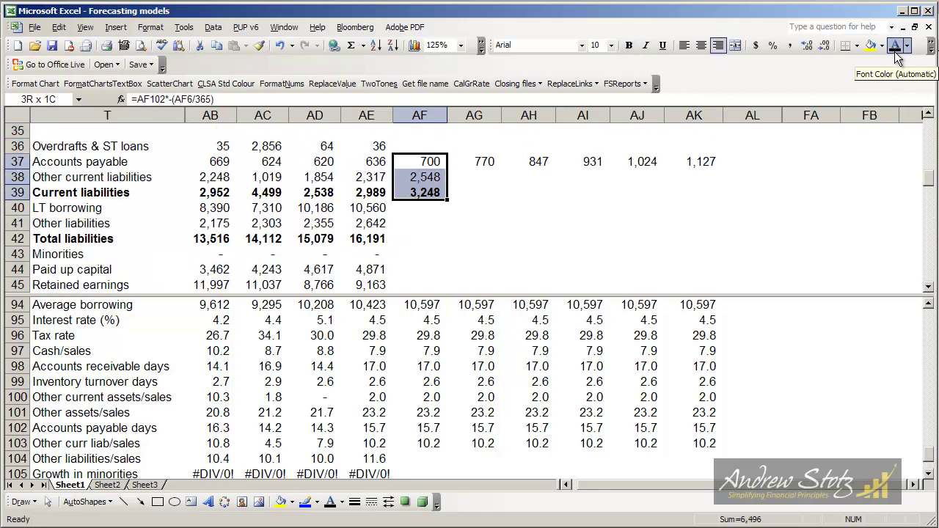
{"action": "key", "text": "shift+Down"}
{"action": "key", "text": "shift+Up"}
{"action": "key", "text": "ctrl+c"}
{"action": "key", "text": "Right"}
{"action": "key", "text": "ctrl+shift+Right"}
{"action": "key", "text": "Return"}
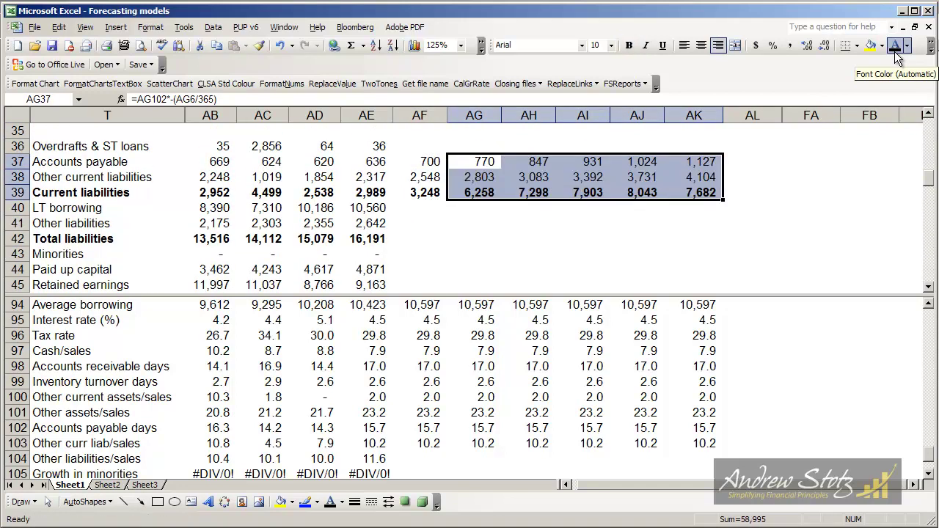
Review the pasted forecast liabilities formulas down to AF40.
{"action": "key", "text": "Down"}
{"action": "key", "text": "Down"}
{"action": "key", "text": "Up"}
{"action": "key", "text": "Up"}
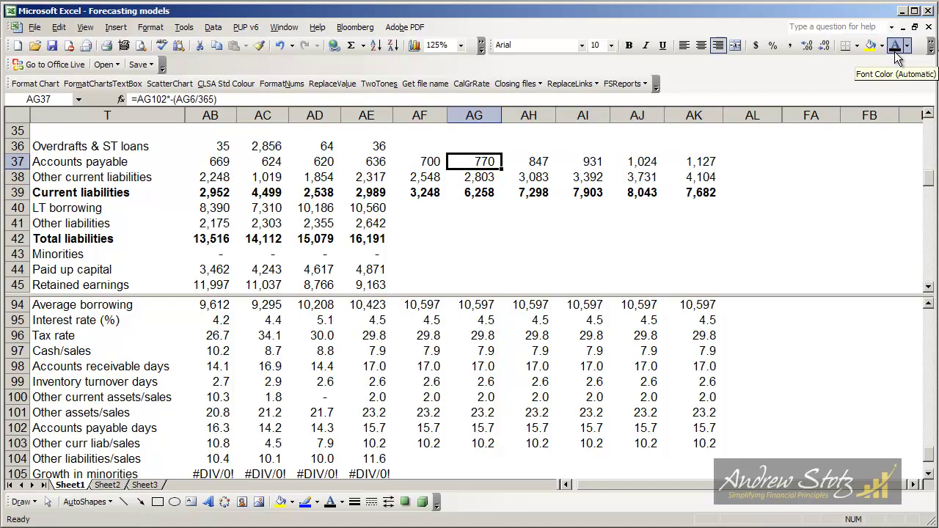
{"action": "key", "text": "Left"}
{"action": "key", "text": "Up"}
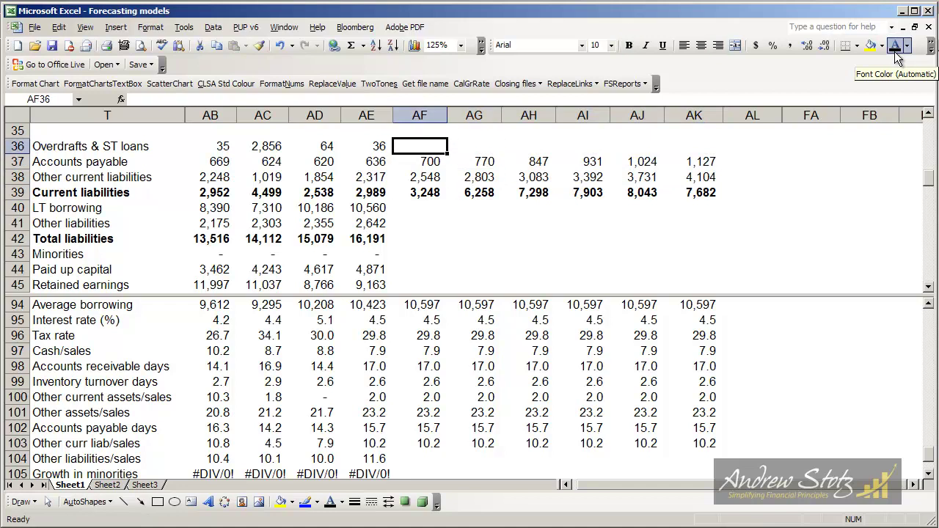
{"action": "key", "text": "Down"}
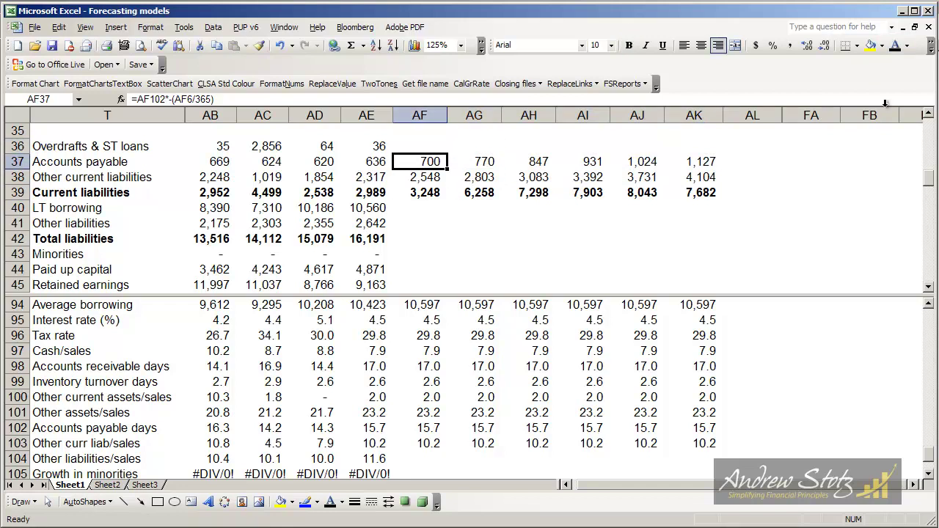
{"action": "key", "text": "Down"}
{"action": "key", "text": "Down"}
{"action": "key", "text": "Down"}
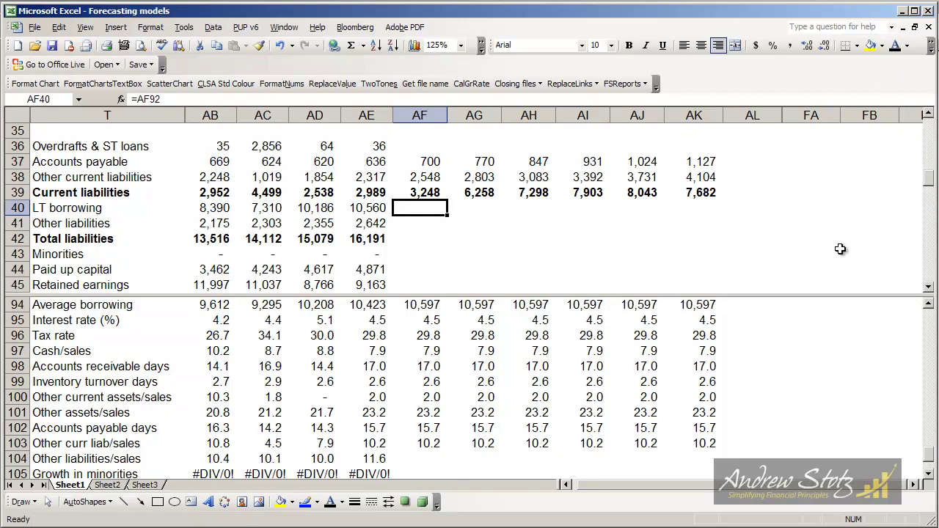
Set AF40's font to Automatic and confirm its =AF92 LT borrowing link.
{"action": "left_click", "coordinate": [929, 303]}
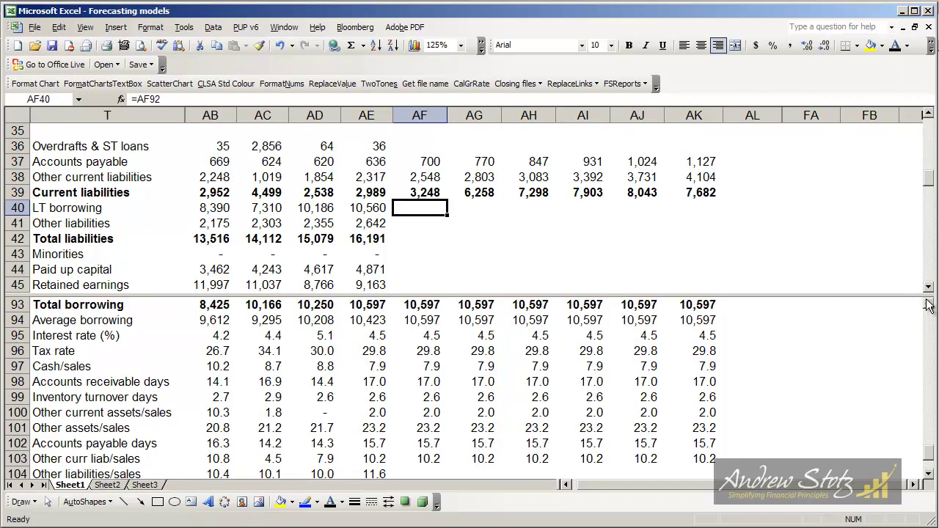
{"action": "left_click", "coordinate": [928, 303]}
{"action": "left_click", "coordinate": [928, 303]}
{"action": "left_click", "coordinate": [928, 303]}
{"action": "left_click", "coordinate": [928, 303]}
{"action": "left_click", "coordinate": [928, 303]}
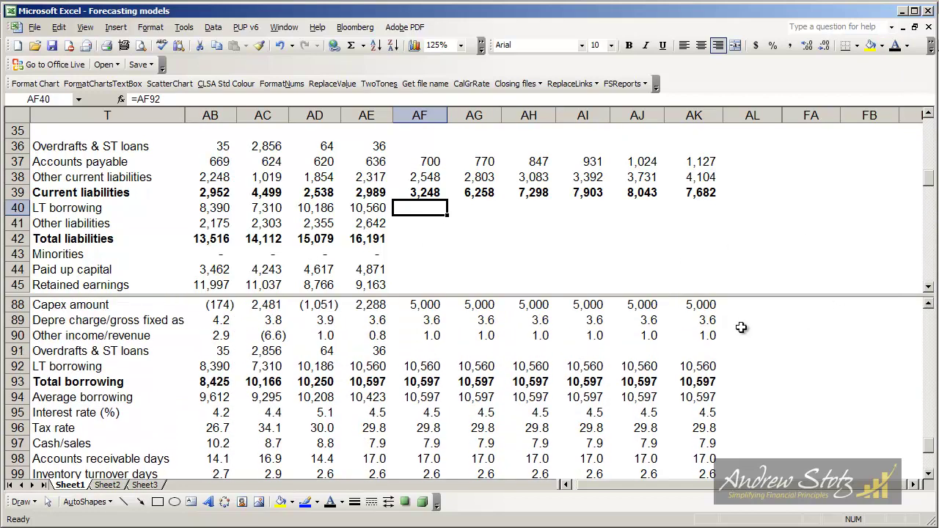
{"action": "left_click", "coordinate": [894, 47]}
{"action": "key", "text": "F2"}
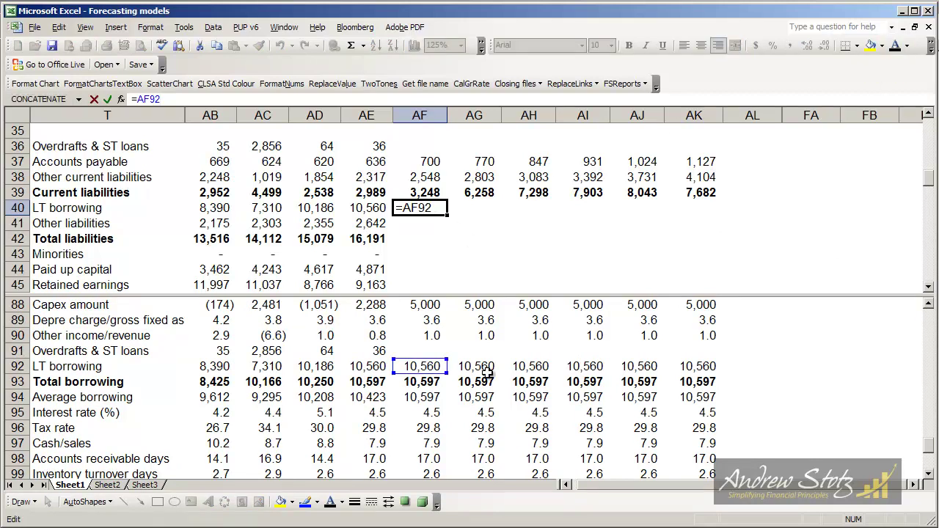
{"action": "key", "text": "Return"}
{"action": "key", "text": "Up"}
Copy the =AF92 LT borrowing formula into AG40:AK40, showing 10,560 each.
{"action": "key", "text": "ctrl+c"}
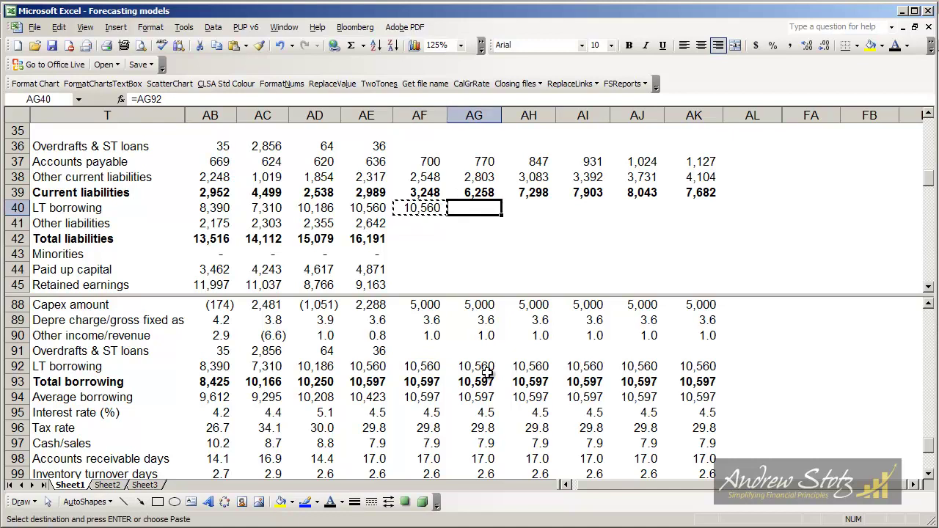
{"action": "key", "text": "Right"}
{"action": "key", "text": "shift+Right"}
{"action": "key", "text": "shift+Right"}
{"action": "key", "text": "shift+Right"}
{"action": "key", "text": "shift+Right"}
{"action": "key", "text": "Return"}
{"action": "key", "text": "Left"}
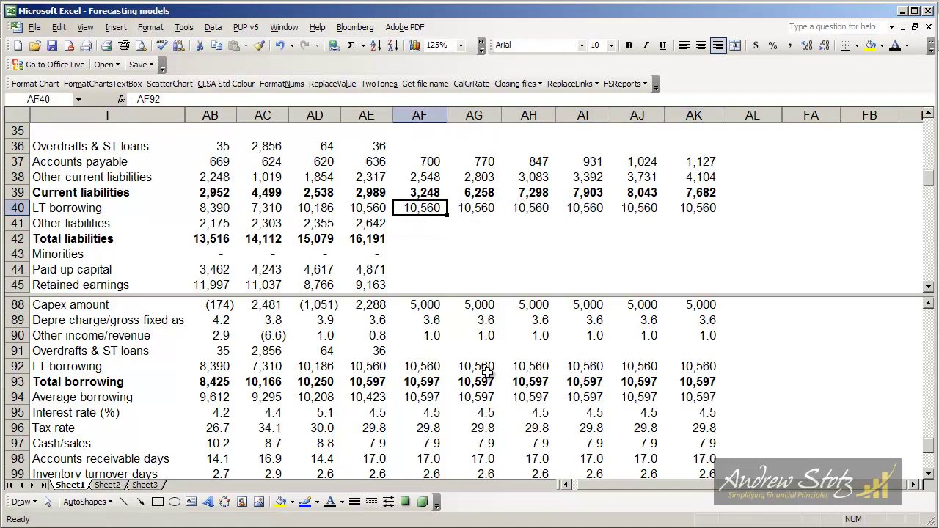
{"action": "key", "text": "Left"}
{"action": "key", "text": "Down"}
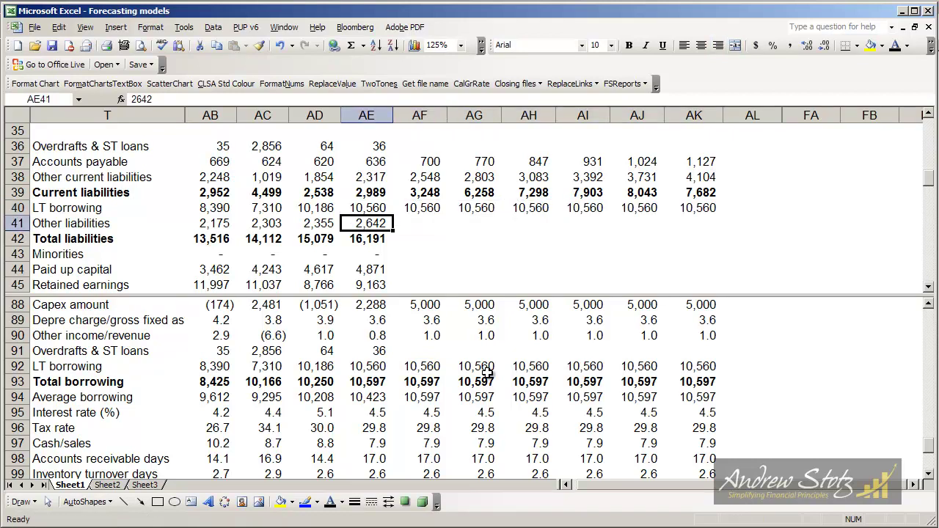
Review the historical ratio formulas, including AE104's =AE41/AE5*100.
{"action": "left_click", "coordinate": [374, 366]}
{"action": "key", "text": "Down"}
{"action": "key", "text": "Down"}
{"action": "key", "text": "Down"}
{"action": "key", "text": "Down"}
{"action": "key", "text": "Down"}
{"action": "key", "text": "Down"}
{"action": "key", "text": "Down"}
{"action": "key", "text": "Down"}
{"action": "key", "text": "Down"}
{"action": "key", "text": "Down"}
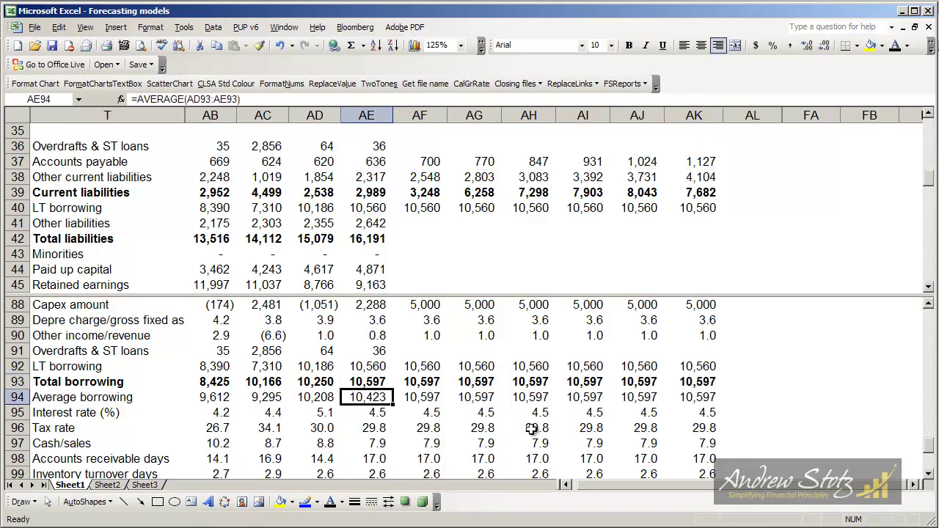
{"action": "key", "text": "Up"}
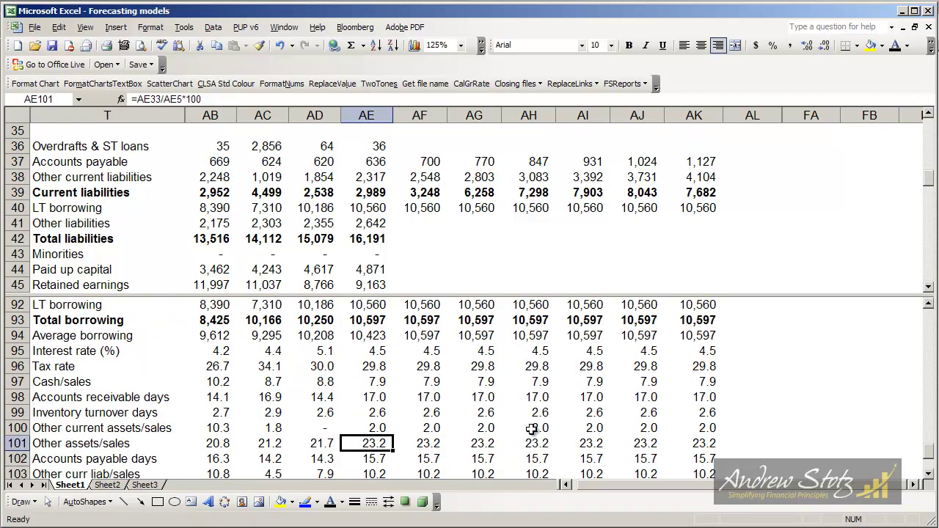
{"action": "key", "text": "Up"}
{"action": "key", "text": "Down"}
{"action": "key", "text": "Down"}
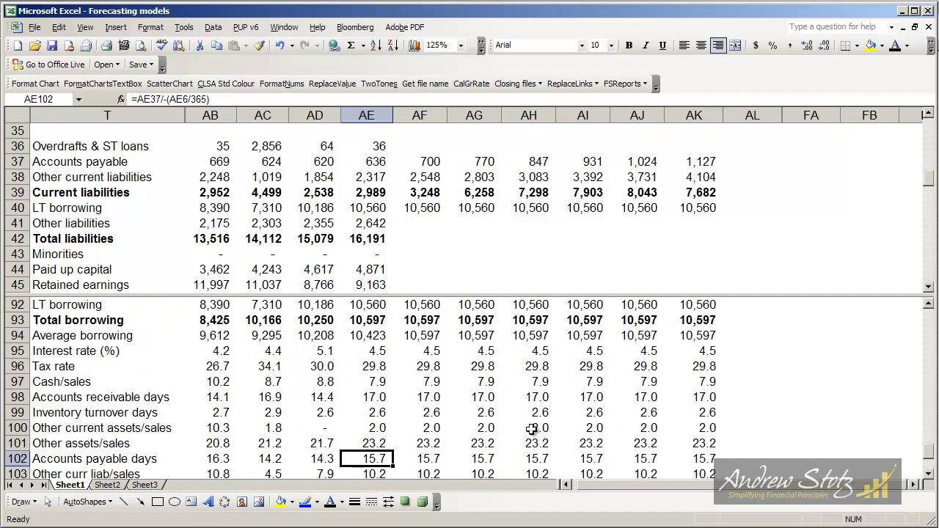
{"action": "key", "text": "Down"}
{"action": "key", "text": "Down"}
{"action": "key", "text": "Down"}
{"action": "key", "text": "Up"}
{"action": "key", "text": "Up"}
{"action": "key", "text": "Up"}
{"action": "key", "text": "Down"}
{"action": "key", "text": "Down"}
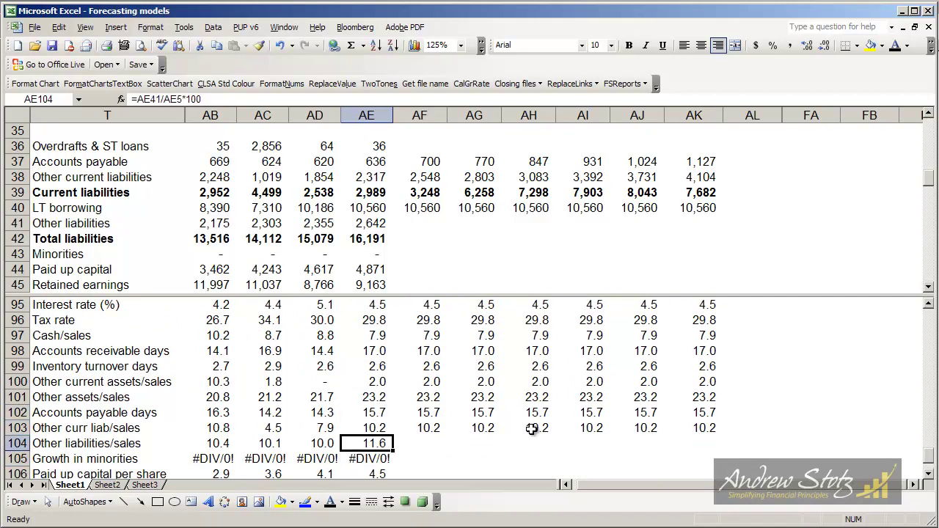
{"action": "key", "text": "F2"}
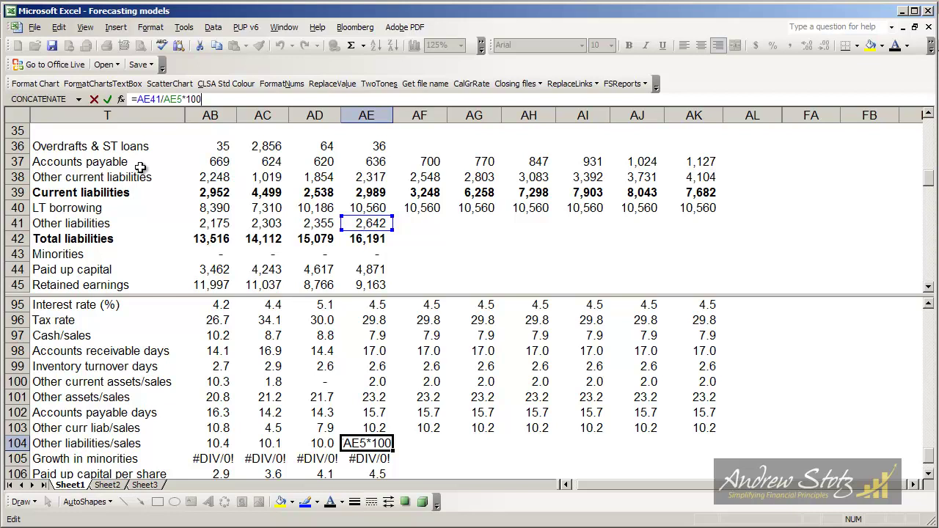
{"action": "key", "text": "Return"}
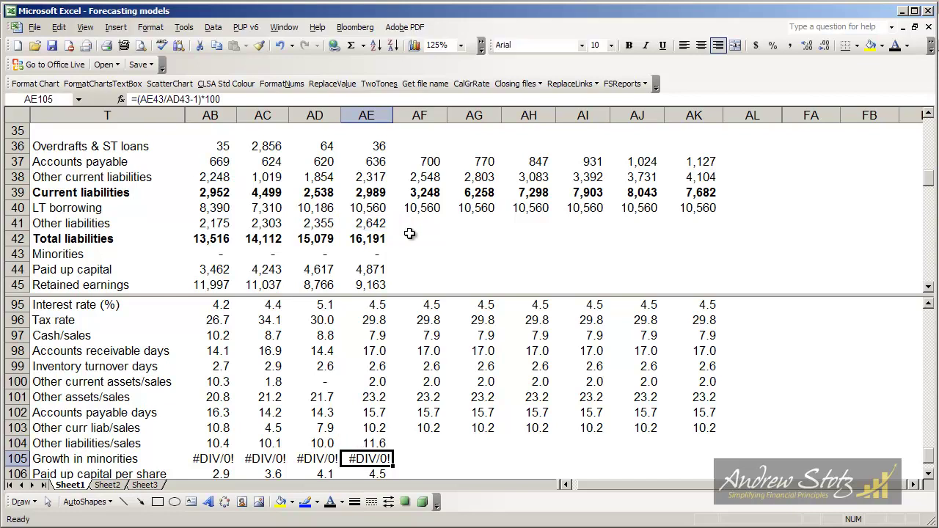
{"action": "key", "text": "Up"}
Fill =AE104 across AF104:AK104 so every forecast year shows 11.6.
{"action": "key", "text": "Right"}
{"action": "key", "text": "shift+Right"}
{"action": "key", "text": "shift+Right"}
{"action": "key", "text": "shift+Right"}
{"action": "key", "text": "shift+Right"}
{"action": "key", "text": "shift+Right"}
{"action": "key", "text": "ctrl+r"}
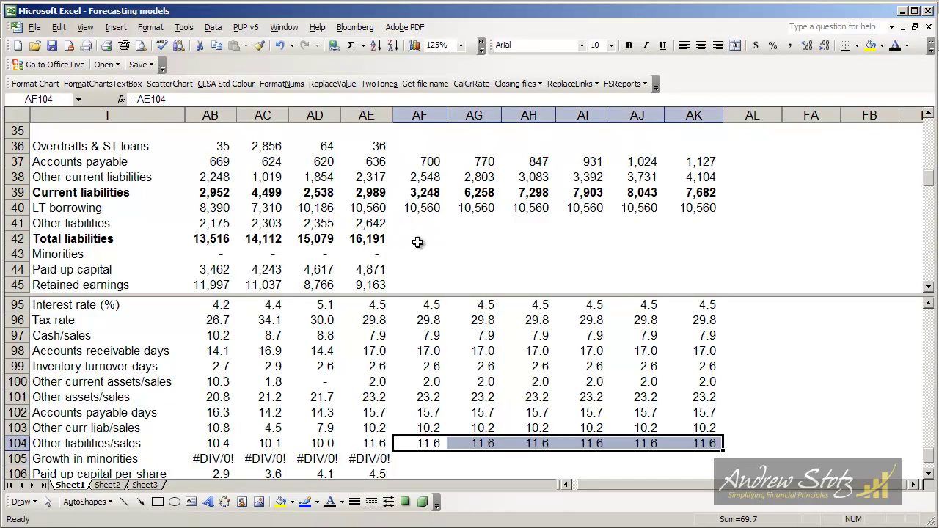
Show AF41 in Automatic font and copy =AF104/100*AF5 across AG41:AK41 (2,906 to 4,680).
{"action": "left_click", "coordinate": [418, 224]}
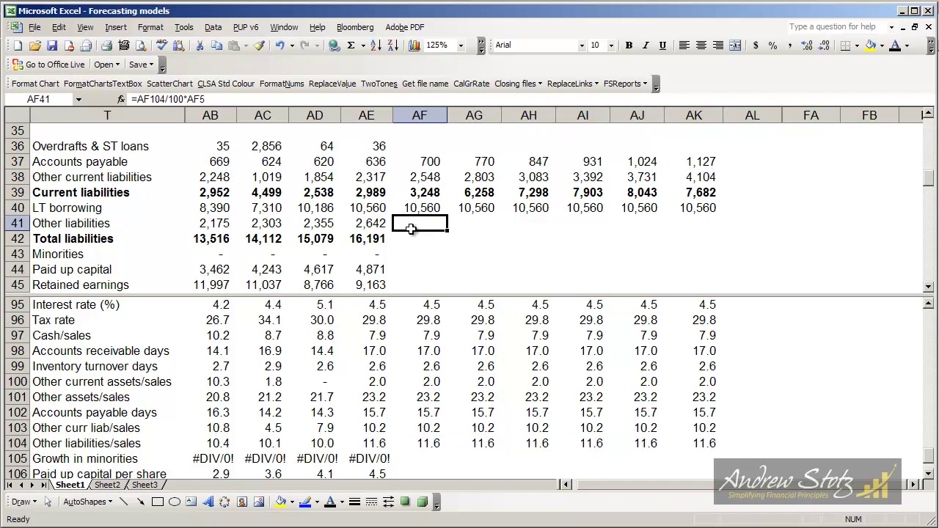
{"action": "left_click", "coordinate": [895, 46]}
{"action": "key", "text": "F2"}
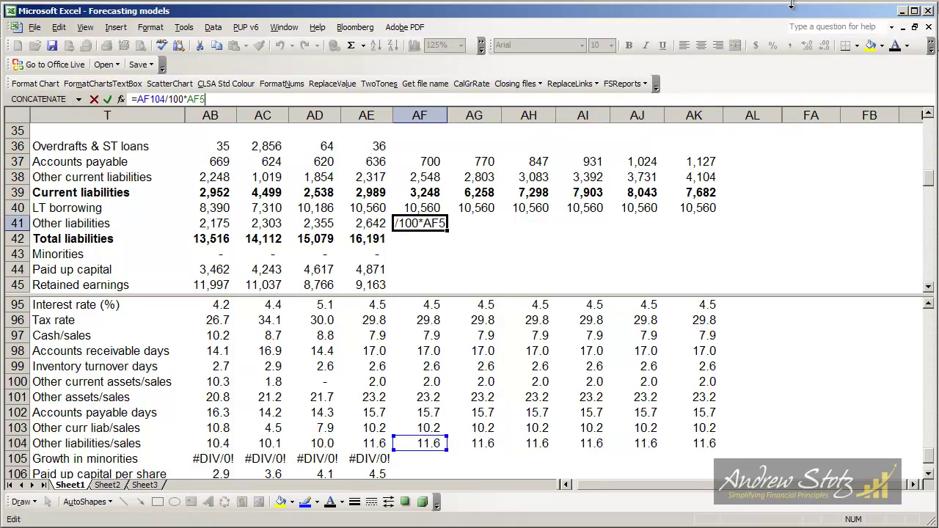
{"action": "key", "text": "Escape"}
{"action": "key", "text": "ctrl+c"}
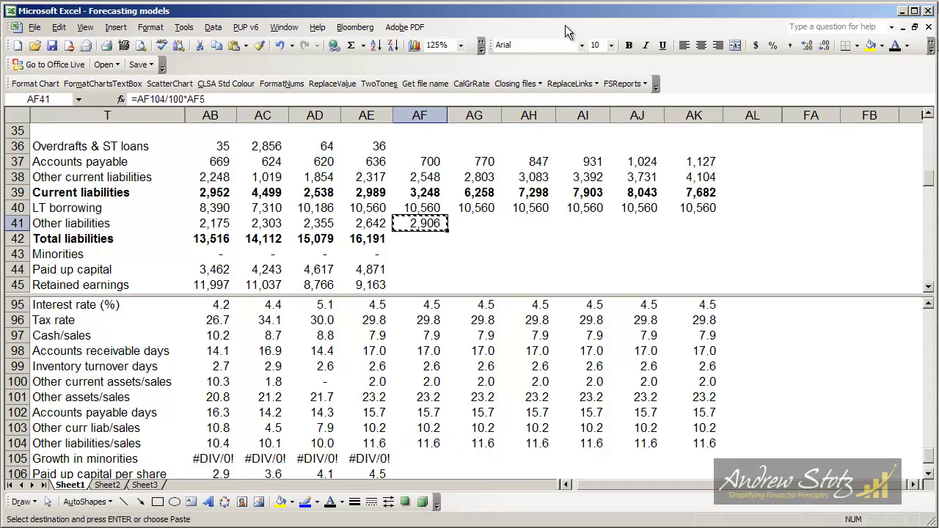
{"action": "key", "text": "Right"}
{"action": "key", "text": "shift+Right"}
{"action": "key", "text": "shift+Right"}
{"action": "key", "text": "shift+Right"}
{"action": "key", "text": "shift+Right"}
{"action": "key", "text": "Return"}
{"action": "key", "text": "Left"}
{"action": "key", "text": "Left"}
Fill the Total liabilities SUM across AF42:AK42, giving 16,714 to 22,923.
{"action": "key", "text": "Down"}
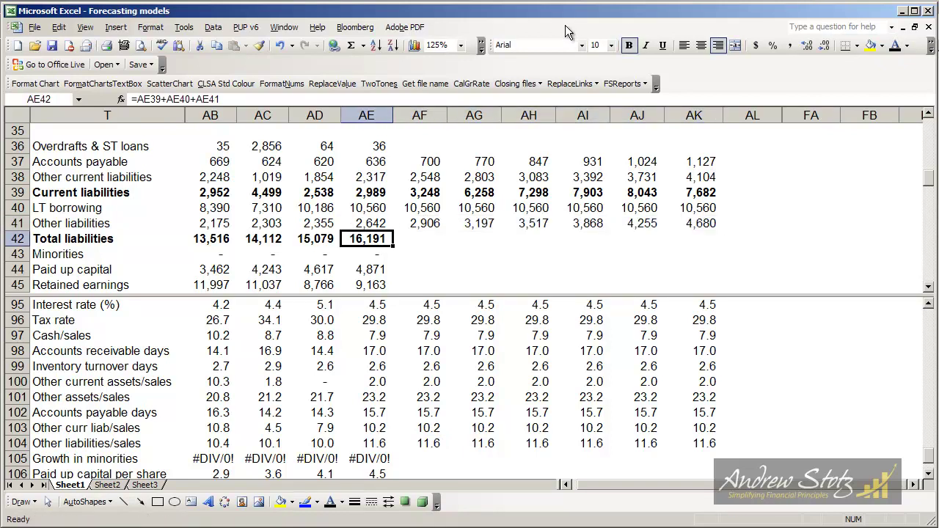
{"action": "key", "text": "ctrl+c"}
{"action": "key", "text": "Right"}
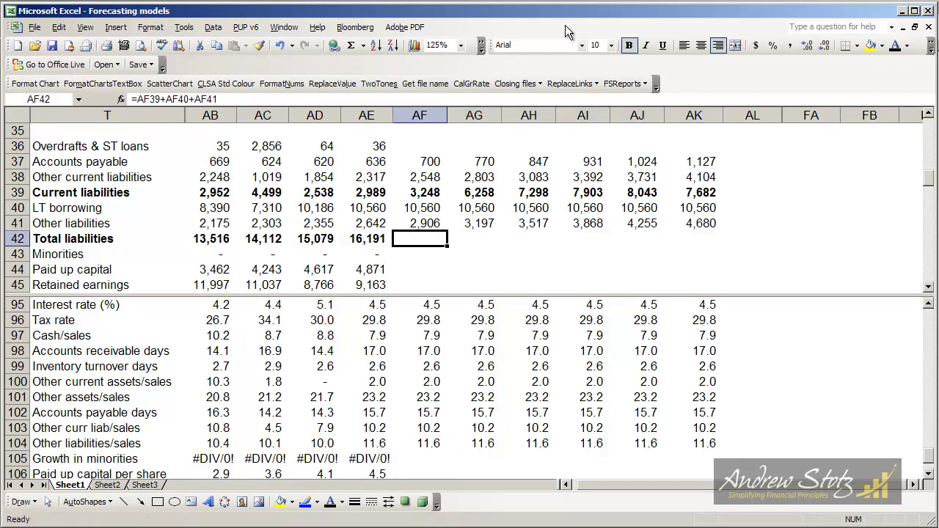
{"action": "key", "text": "shift+Right"}
{"action": "key", "text": "shift+Right"}
{"action": "key", "text": "shift+Right"}
{"action": "key", "text": "shift+Right"}
{"action": "key", "text": "shift+Right"}
{"action": "key", "text": "Return"}
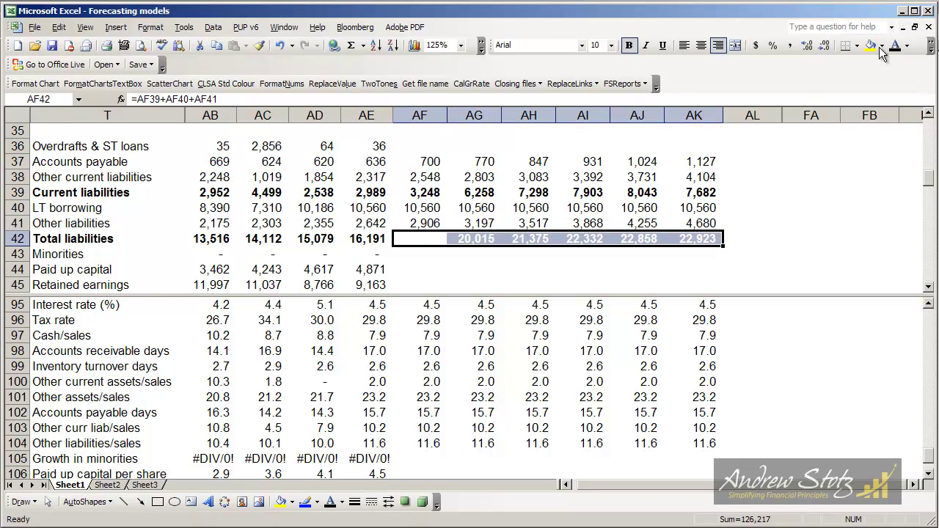
{"action": "left_click", "coordinate": [397, 225]}
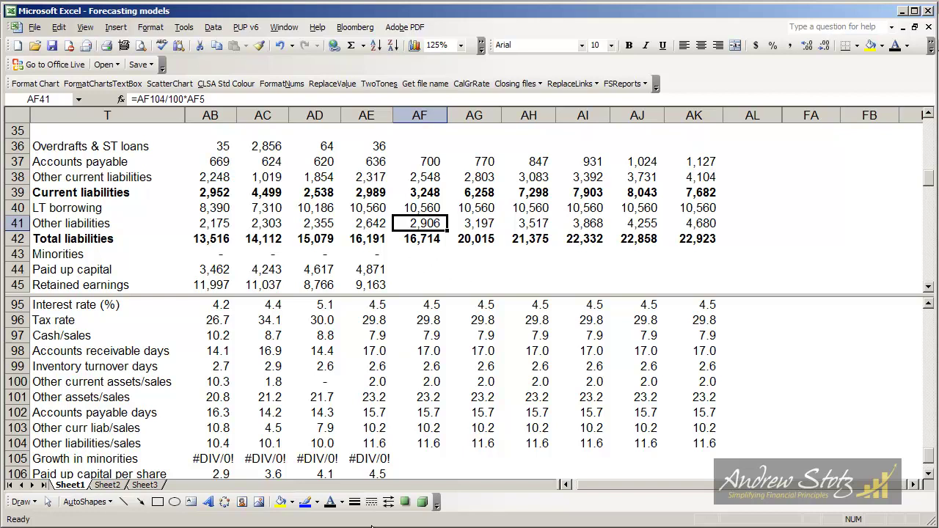
Fill the Minorities formula across AF43:AK43, yielding zero each year.
{"action": "left_click", "coordinate": [405, 251]}
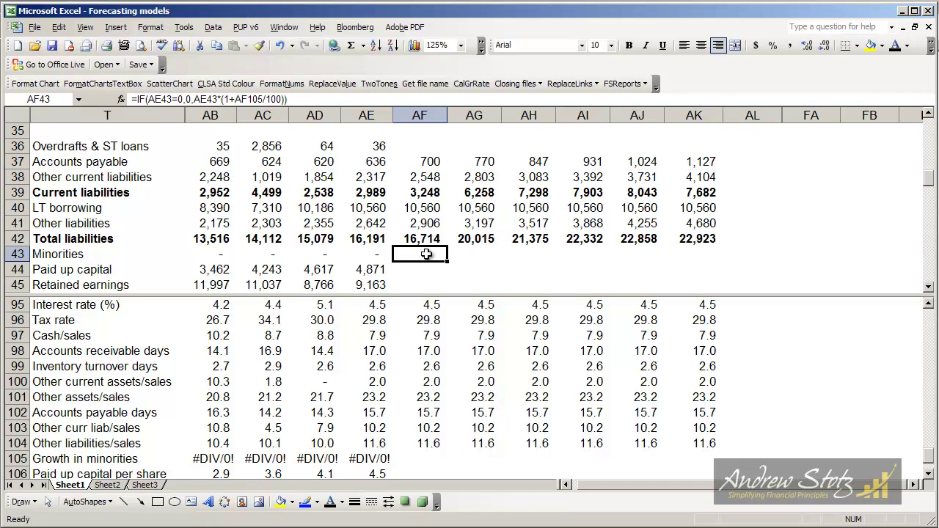
{"action": "left_click", "coordinate": [430, 458]}
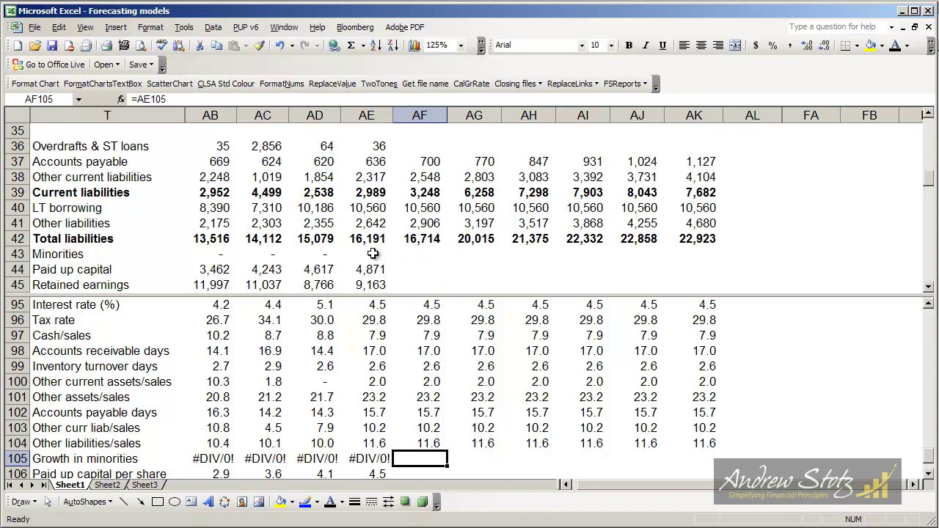
{"action": "left_click_drag", "start_coordinate": [411, 253], "coordinate": [673, 250]}
{"action": "key", "text": "ctrl+r"}
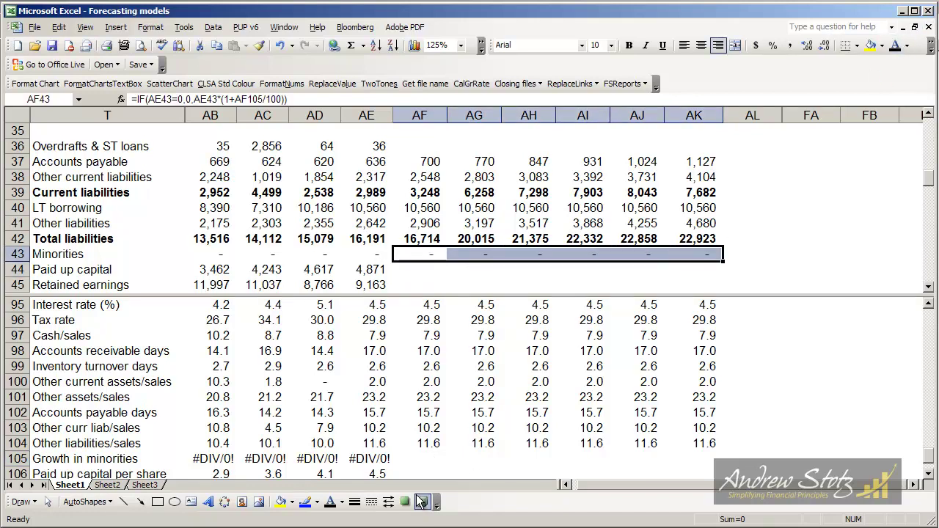
Fill Growth in minorities across AF105:AK105, which shows #DIV/0!
{"action": "left_click_drag", "start_coordinate": [420, 459], "coordinate": [693, 460]}
{"action": "key", "text": "ctrl+r"}
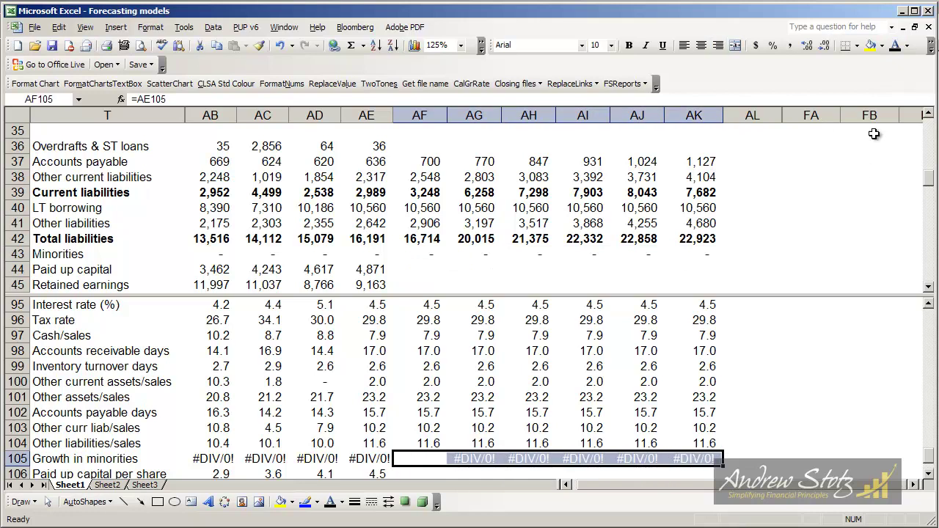
{"action": "left_click", "coordinate": [416, 253]}
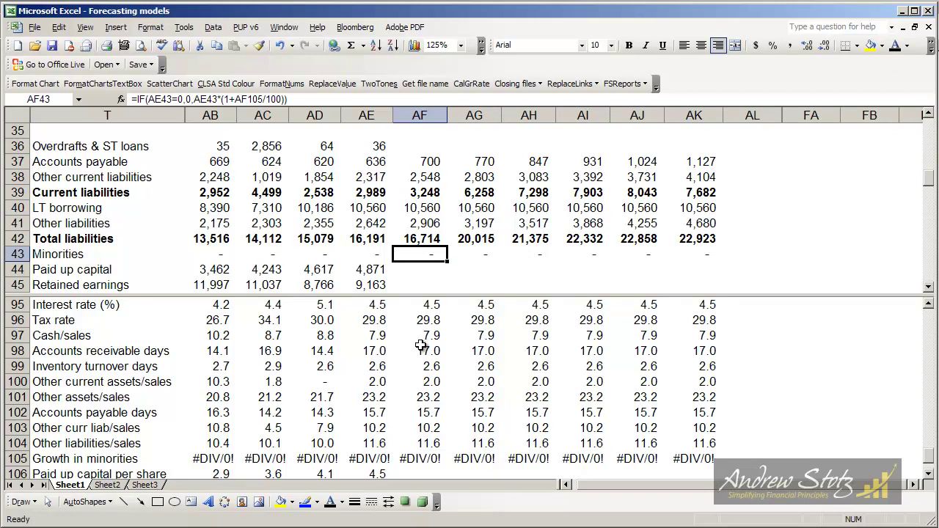
{"action": "key", "text": "Down"}
{"action": "key", "text": "Down"}
{"action": "key", "text": "Down"}
{"action": "key", "text": "Down"}
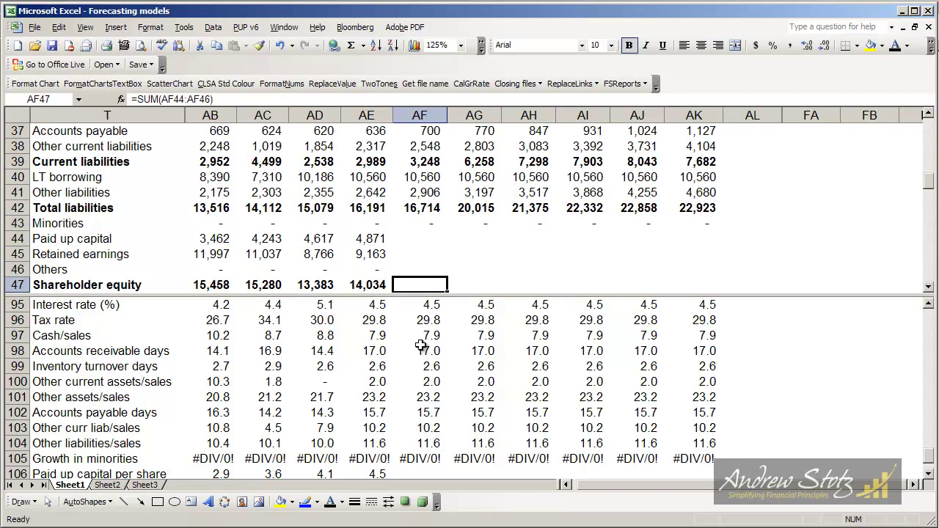